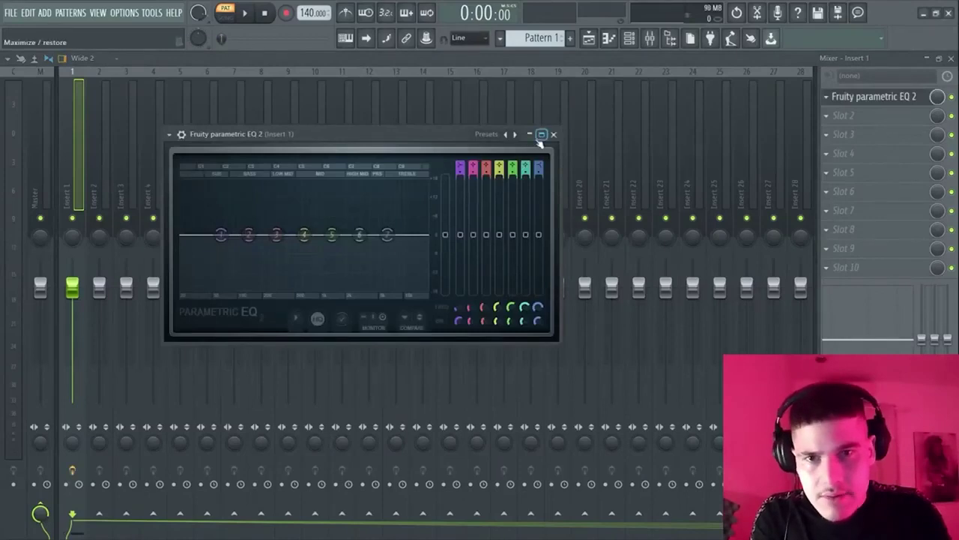
Try a deep cut on band 2 at 148 Hz in the maximized Fruity parametric EQ 2 and undo it.
click(540, 136)
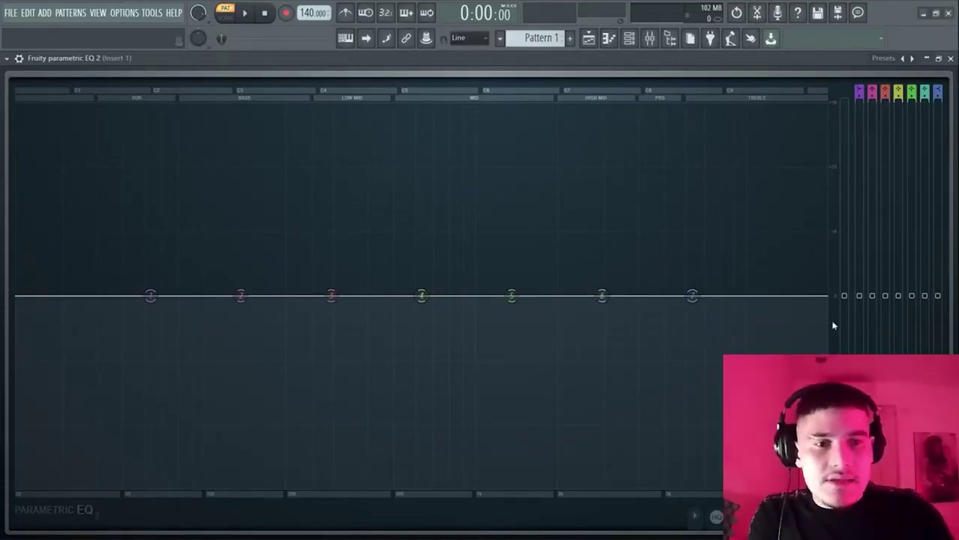
drag(873, 295, 873, 339)
drag(241, 340, 240, 420)
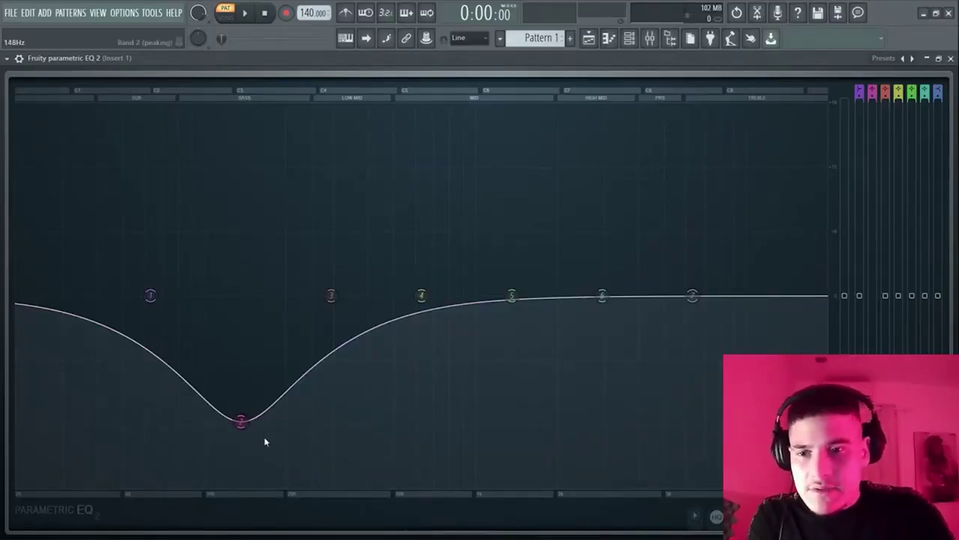
key(ctrl+z)
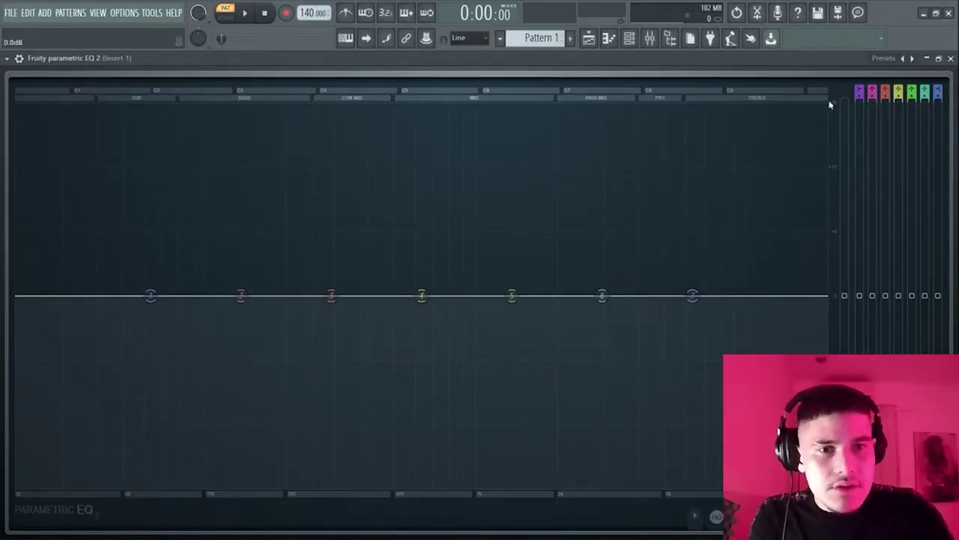
Review the CLA-3A Mono, CLA-76 Stereo and CLA-2A Stereo compressors on Insert 1 in the maximized mixer, closing each one.
key(F9)
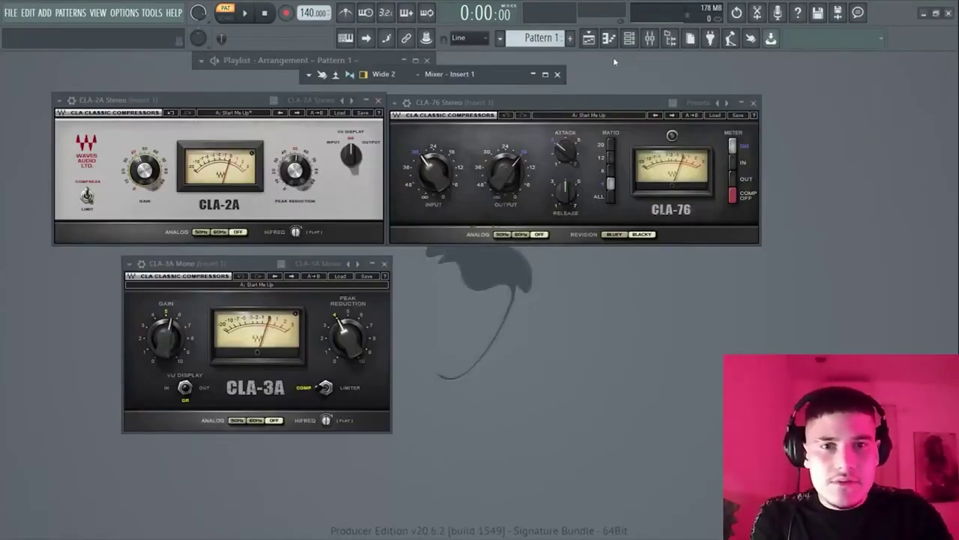
click(545, 74)
click(863, 177)
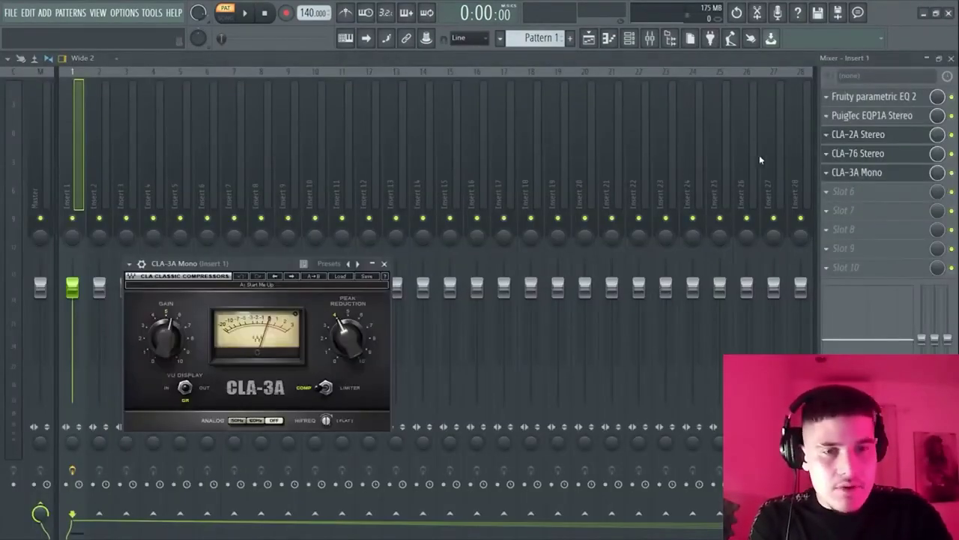
click(386, 264)
click(885, 154)
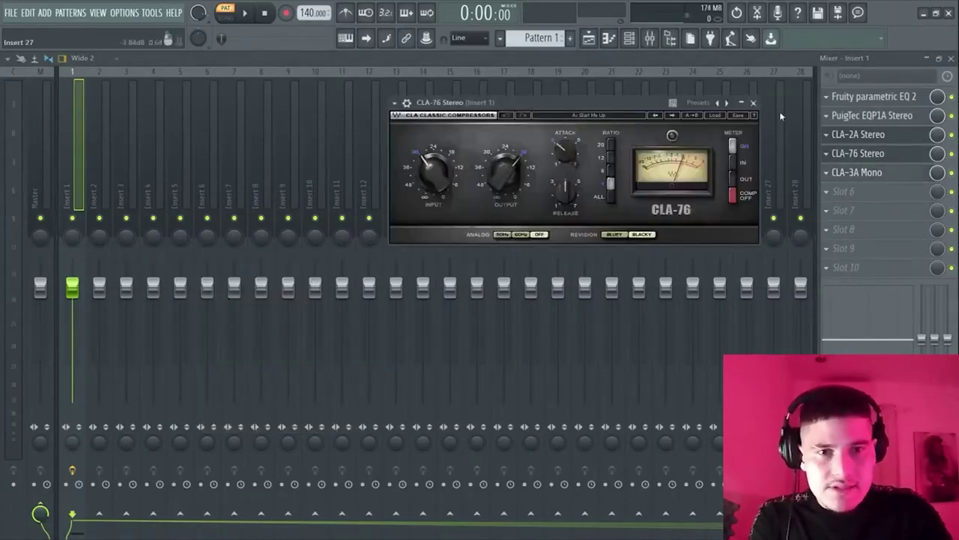
click(884, 153)
click(889, 135)
click(378, 100)
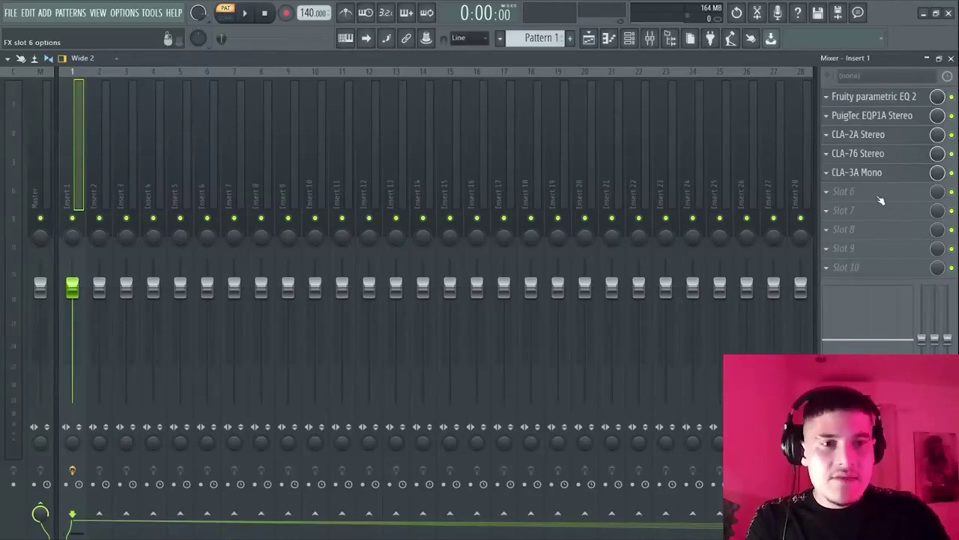
Load Fruity WaveShaper into slot 6 of Insert 1.
click(868, 173)
click(862, 174)
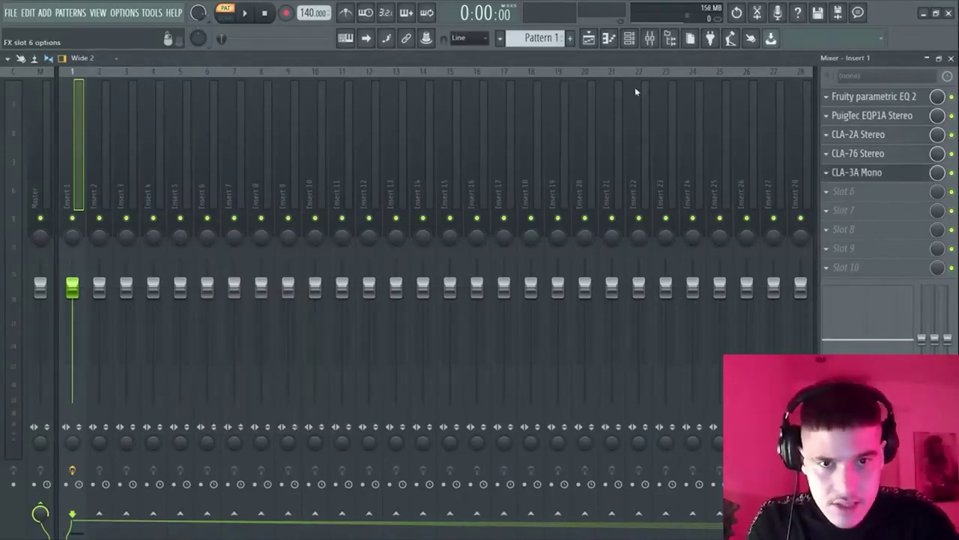
click(655, 88)
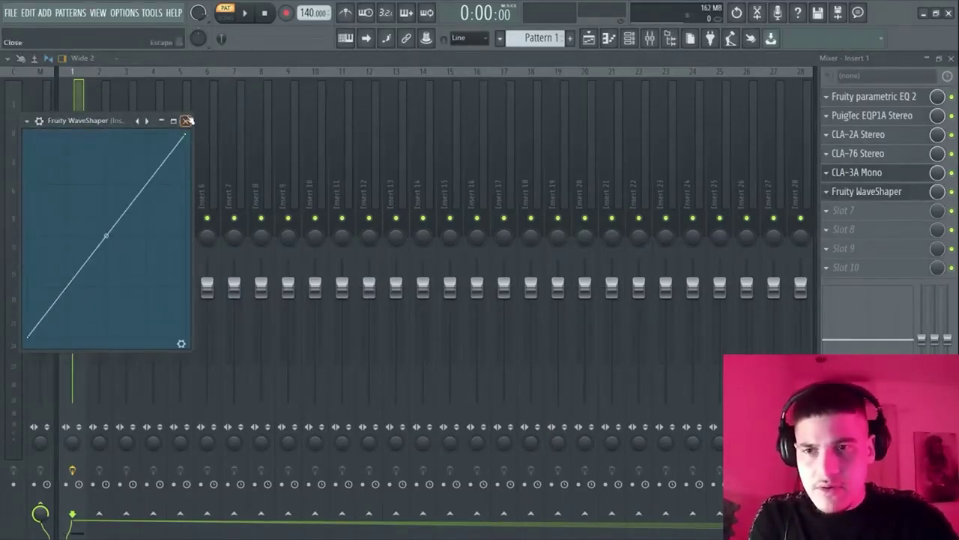
Load the short clean sample 808 (The Box x Spinz) 2 from the #SAUCE SECRETO 1 kit in KITS PROD into the Sampler channel.
click(630, 39)
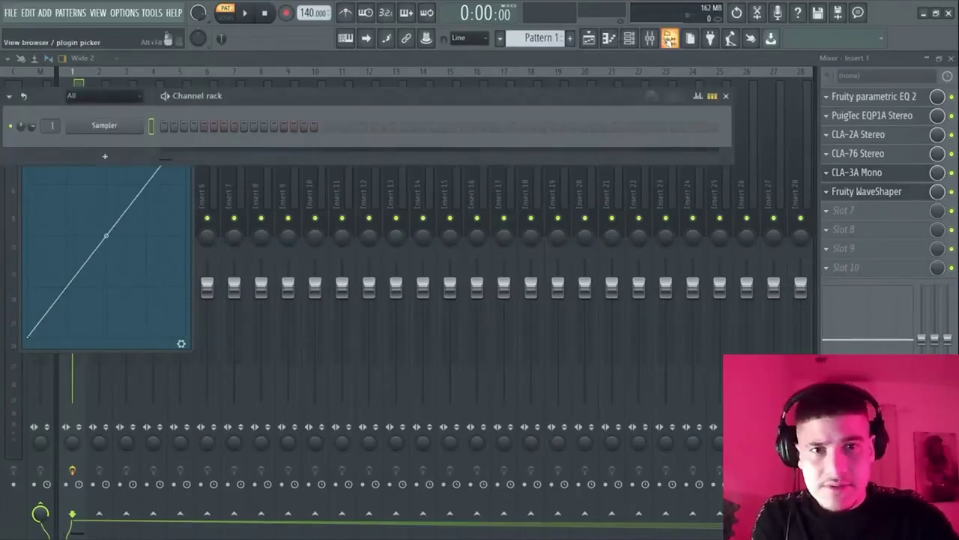
click(670, 39)
scroll(72, 338, down, 2)
click(72, 359)
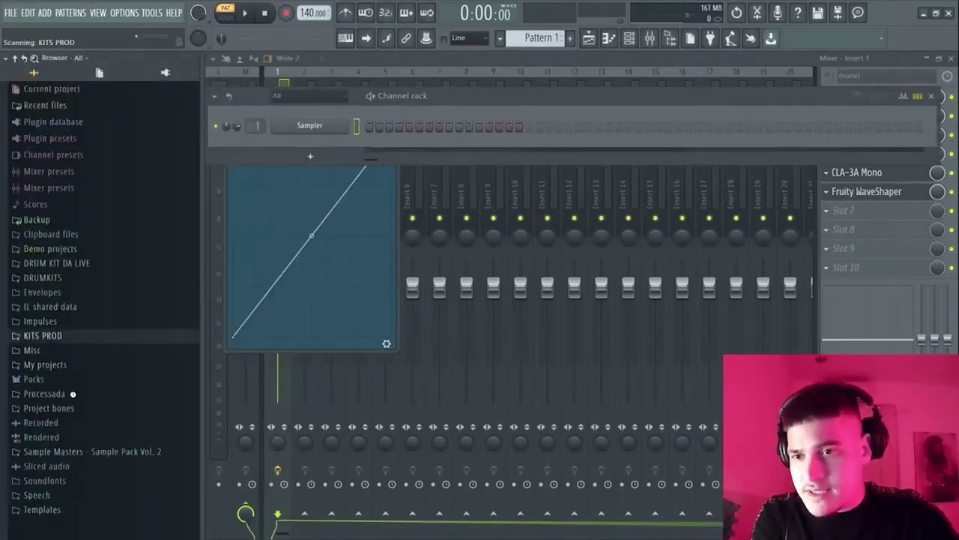
drag(116, 437, 329, 126)
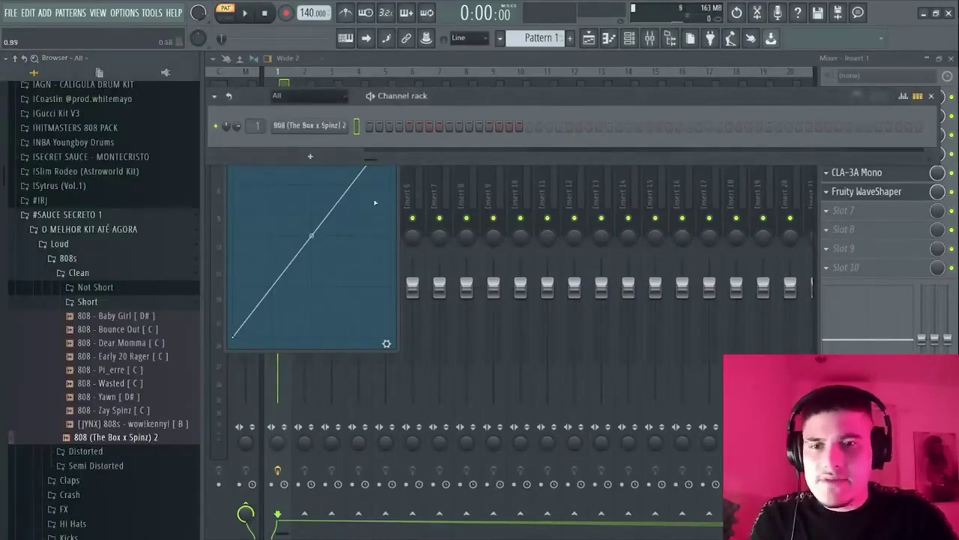
Route the 808 channel to mixer Insert 2 and put Fruity parametric EQ 2 in that track's second slot.
drag(457, 96, 558, 271)
click(311, 101)
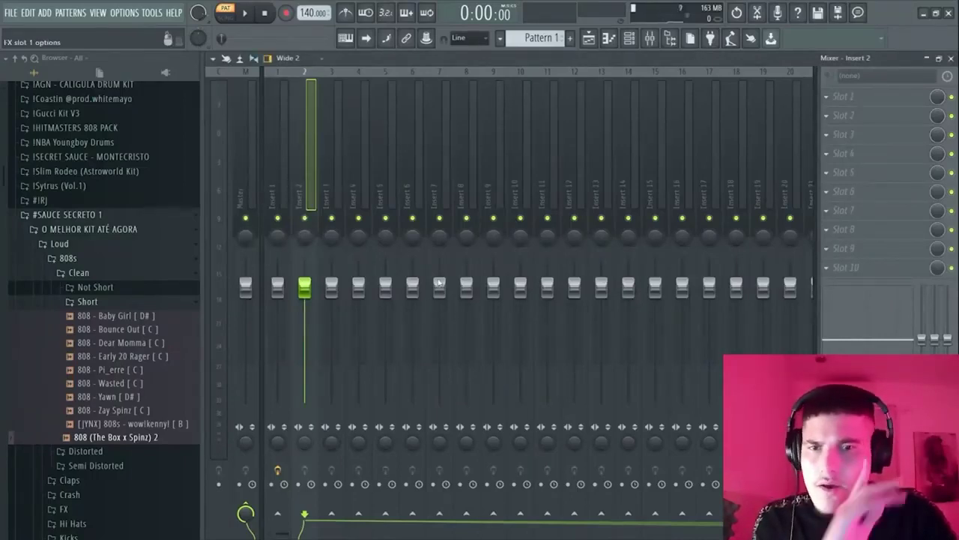
click(676, 298)
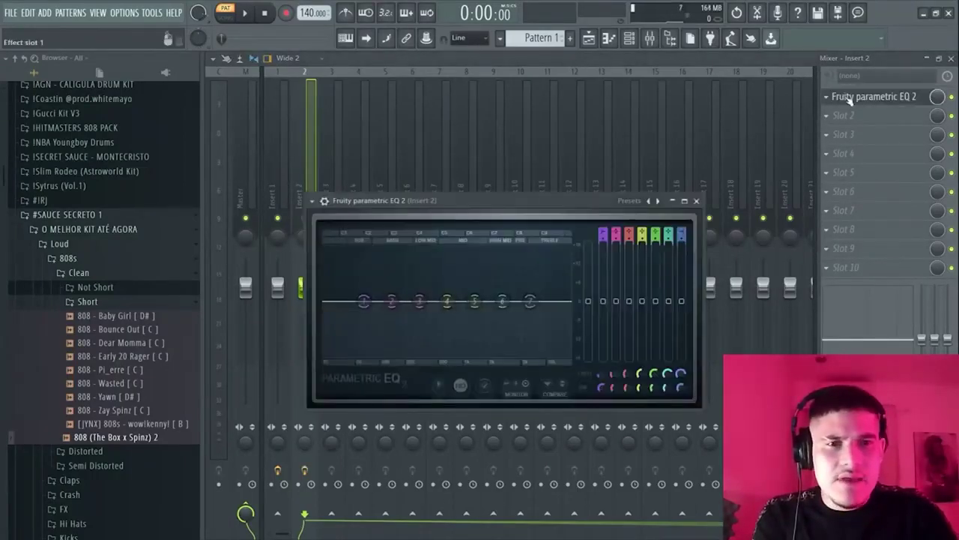
scroll(826, 98, down, 1)
click(697, 201)
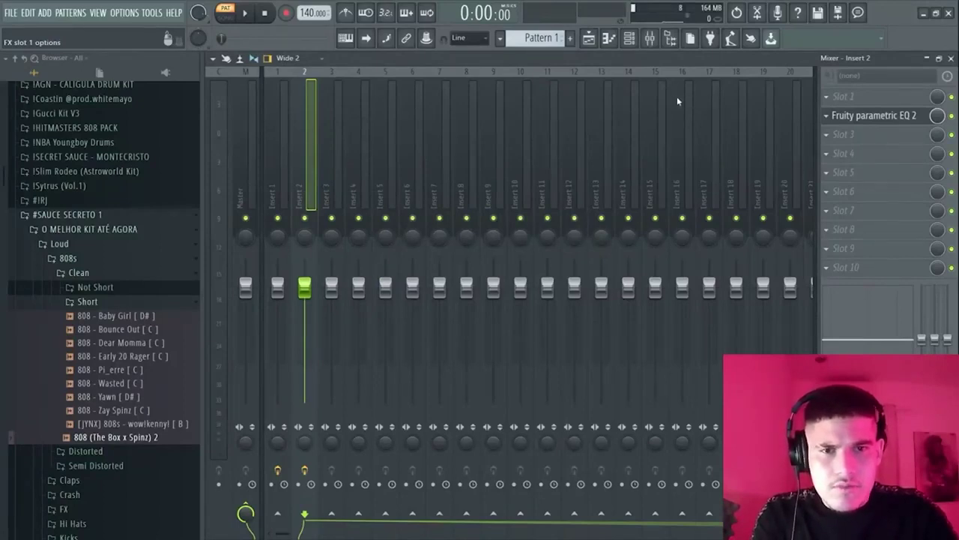
Load Fruity WaveShaper into slot 1 of Insert 2 and bend its curve upward to about 81% tension while the 808 pattern plays.
click(690, 121)
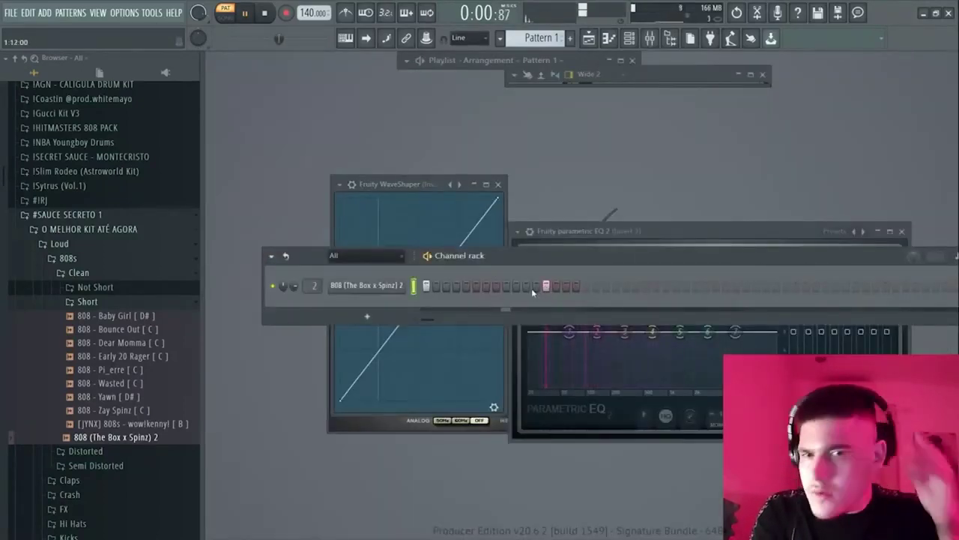
click(446, 227)
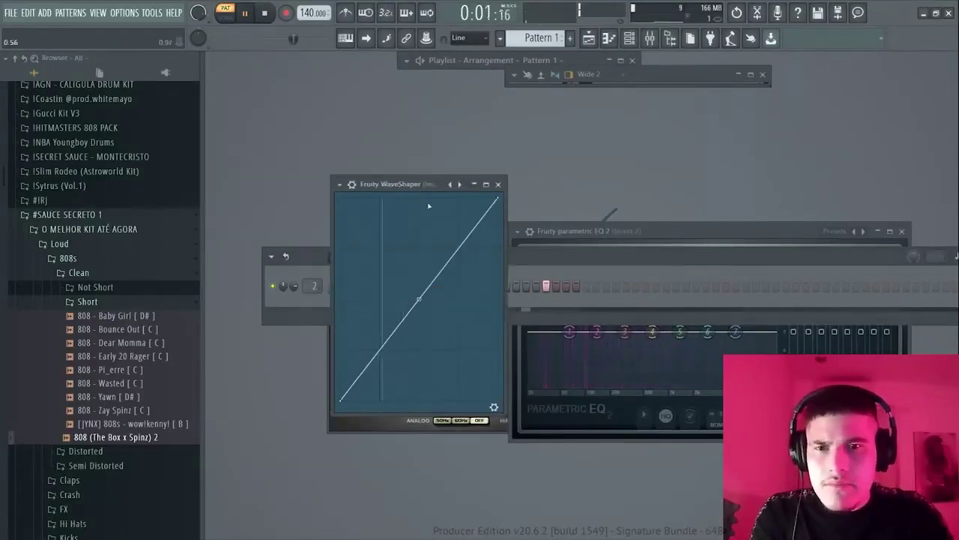
mouse_move(500, 198)
mouse_down()
mouse_move(500, 271)
mouse_move(499, 198)
mouse_up()
drag(420, 298, 419, 199)
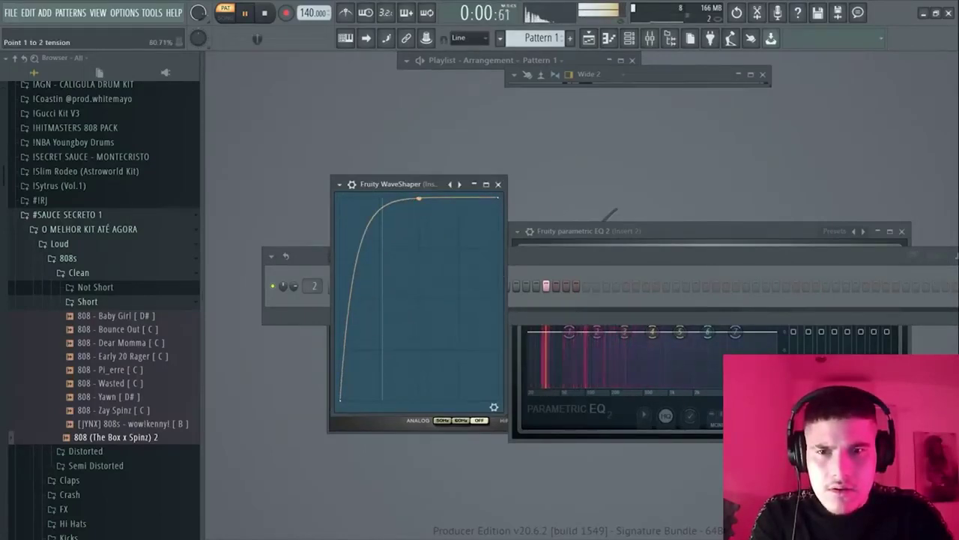
click(735, 231)
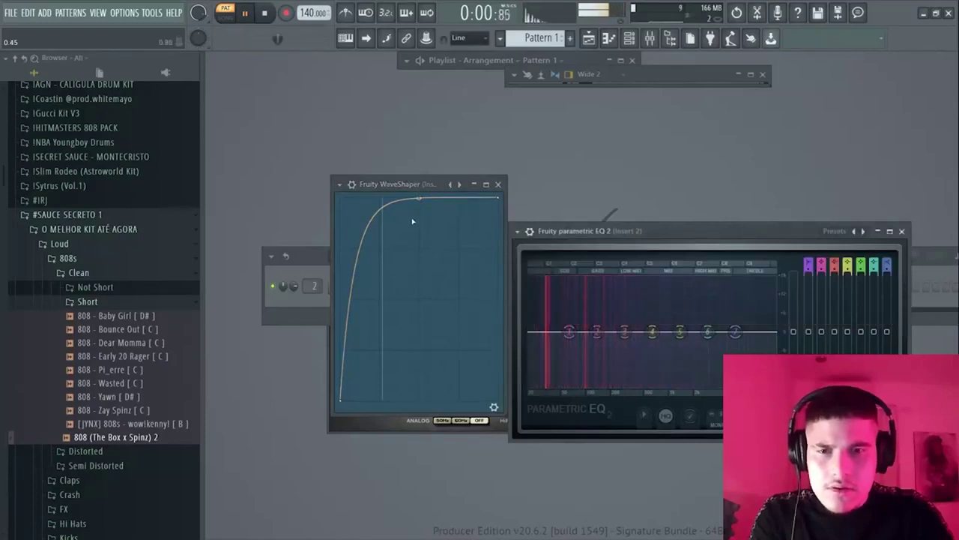
mouse_move(419, 200)
mouse_down()
mouse_move(419, 379)
mouse_move(419, 198)
mouse_up()
key(space)
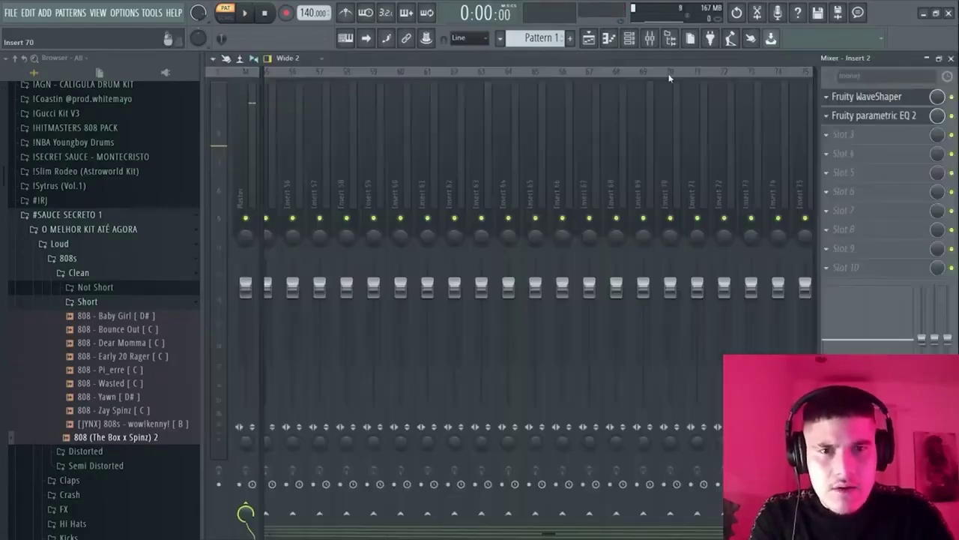
Replace the WaveShaper on Insert 2 with Fruity Fast Dist and lower its mix level while listening to the 808 pattern.
double_click(668, 78)
drag(463, 113, 313, 119)
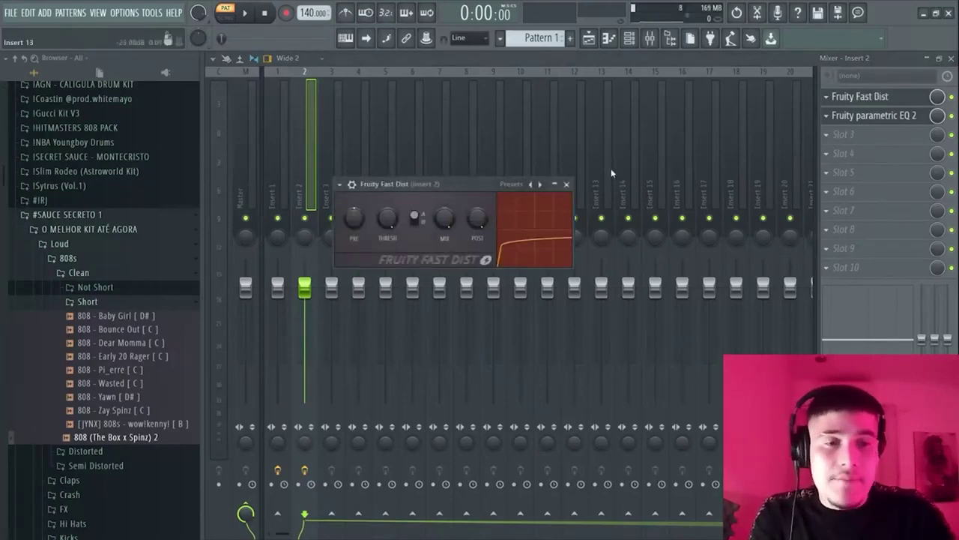
key(space)
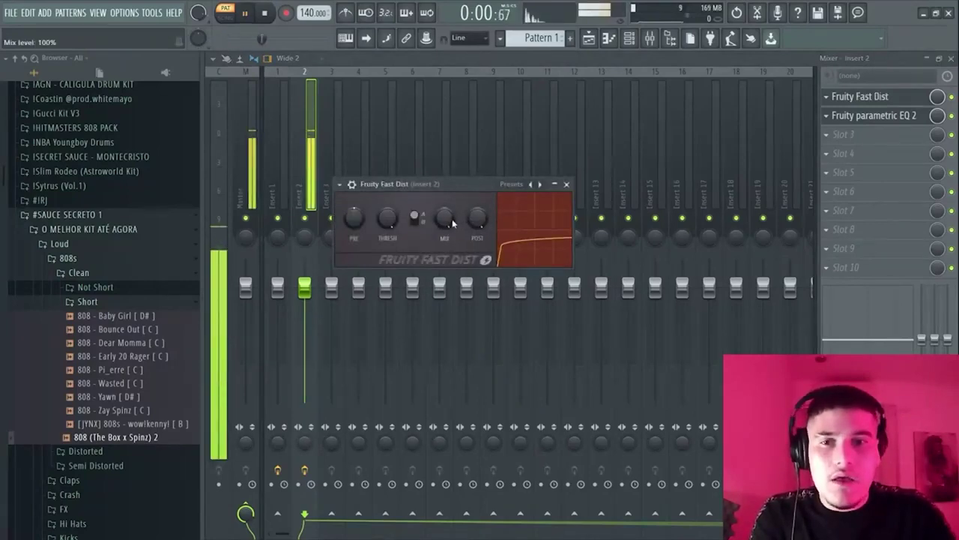
drag(451, 223, 450, 258)
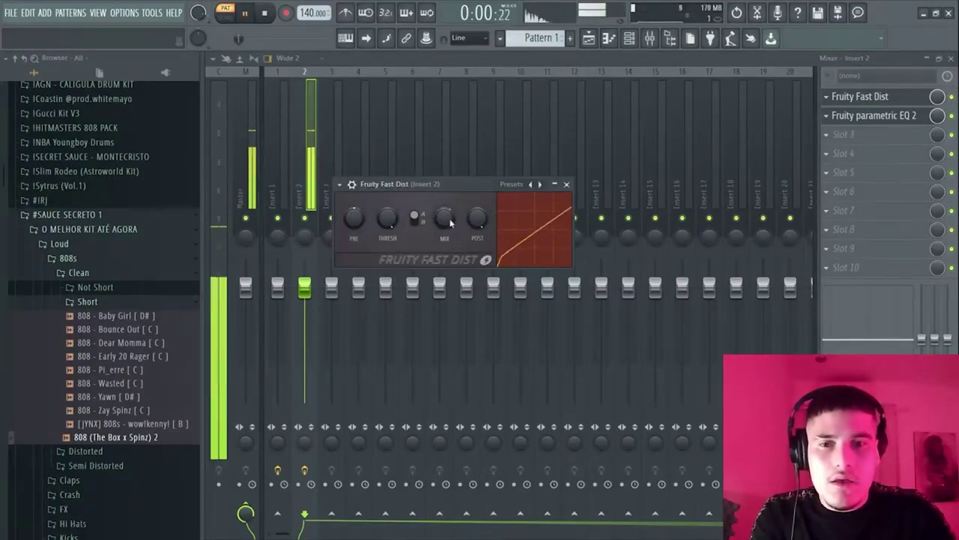
key(space)
key(space)
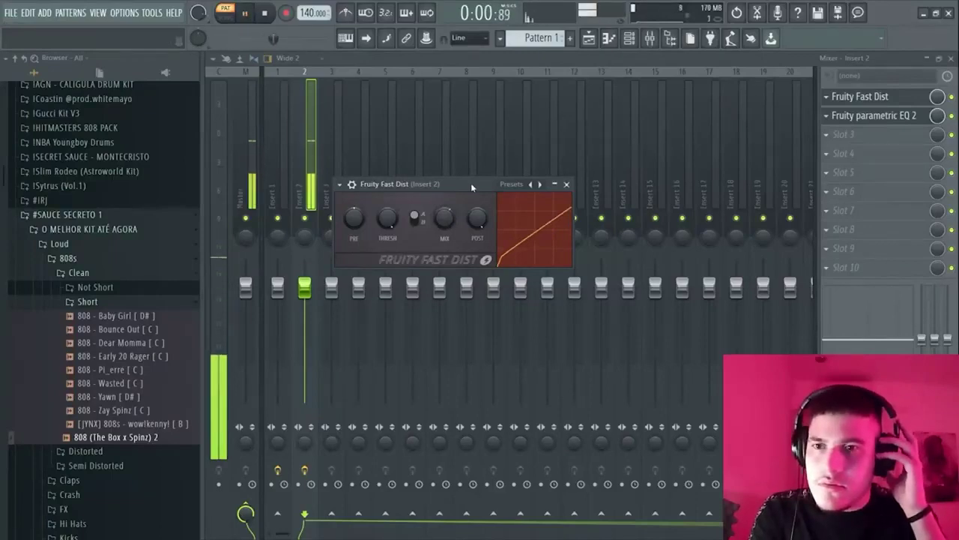
key(space)
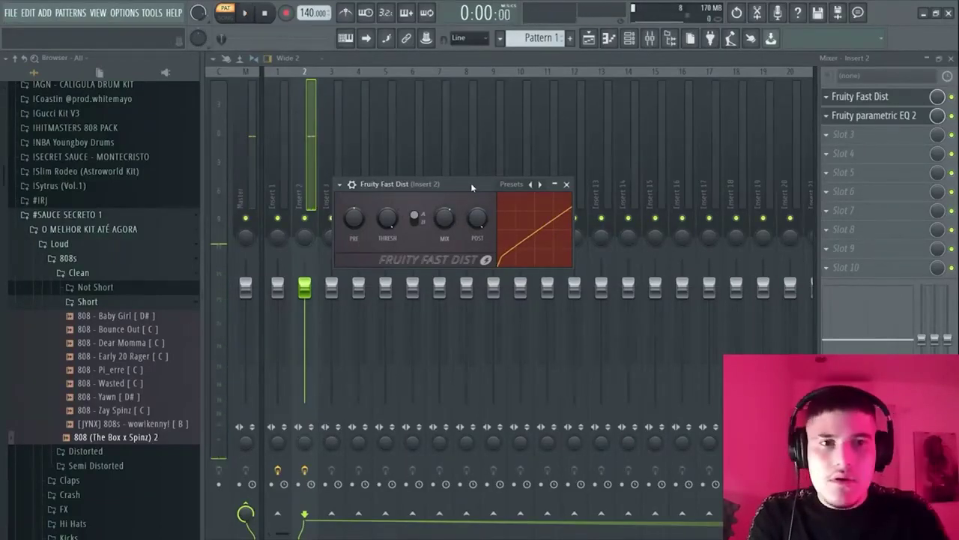
Close Fruity Fast Dist and clear all effects from Insert 2.
click(567, 187)
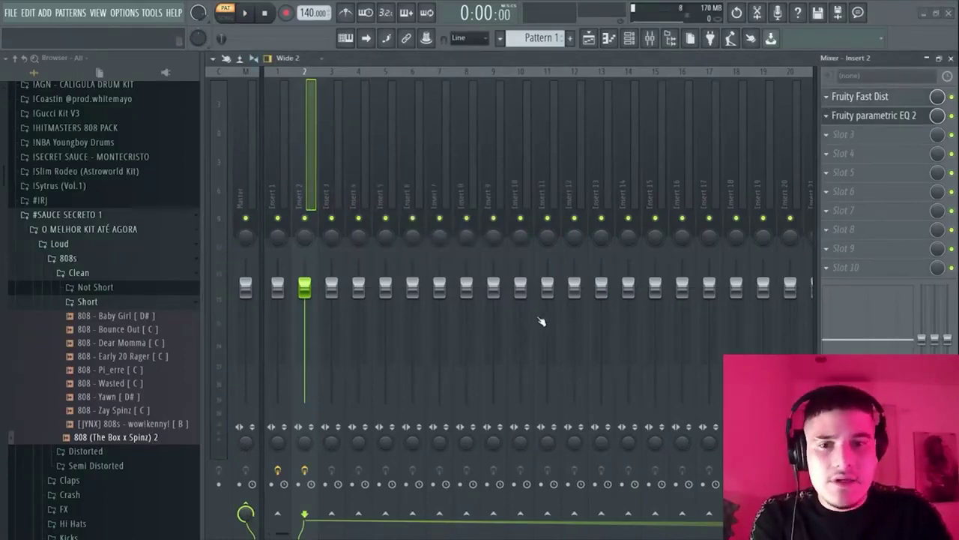
click(839, 147)
Add the [ARDIST] Vox - Ghast sample from the #SAUCE SECRETO 1 Loud Vox Other folder as a channel and close its Granulizer window.
click(629, 38)
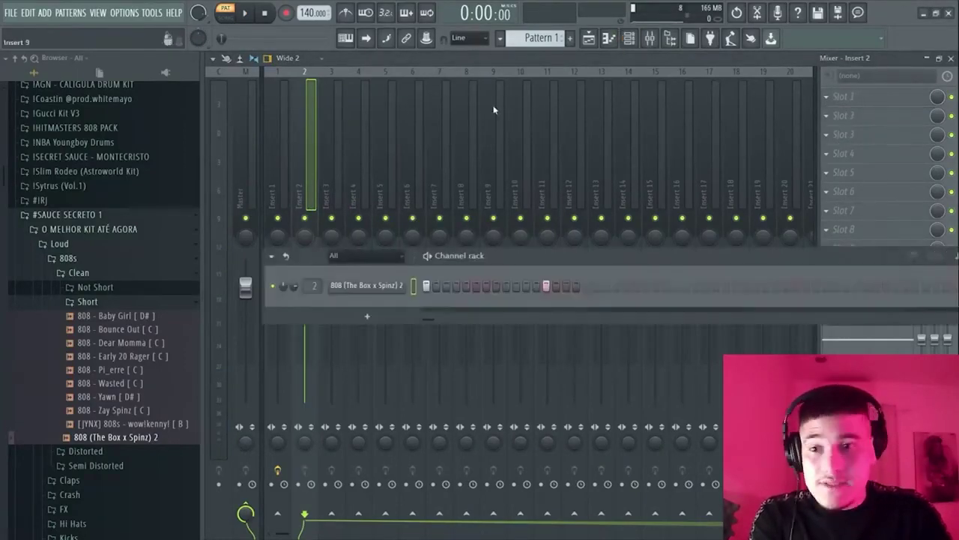
scroll(48, 183, up, 4)
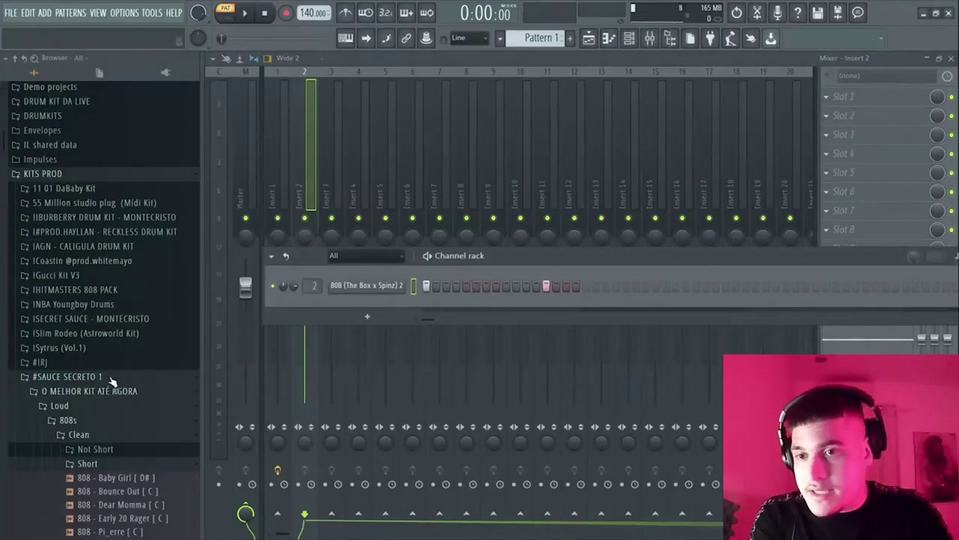
click(115, 425)
scroll(112, 439, down, 4)
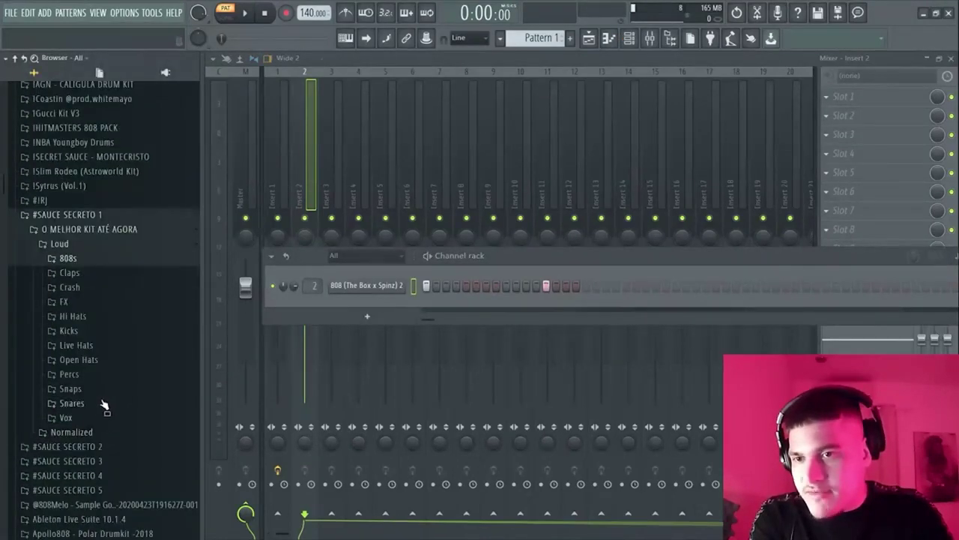
click(103, 418)
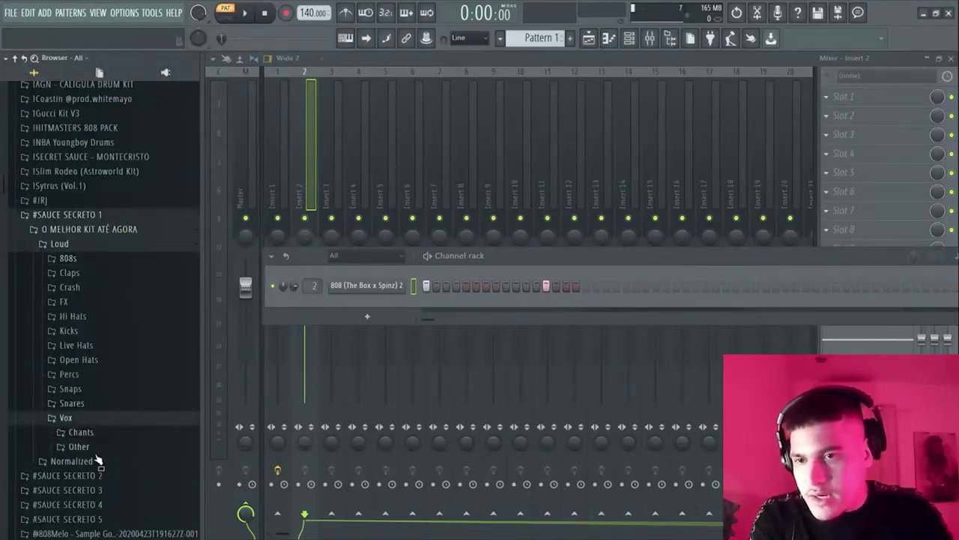
click(93, 452)
right_click(95, 459)
click(99, 432)
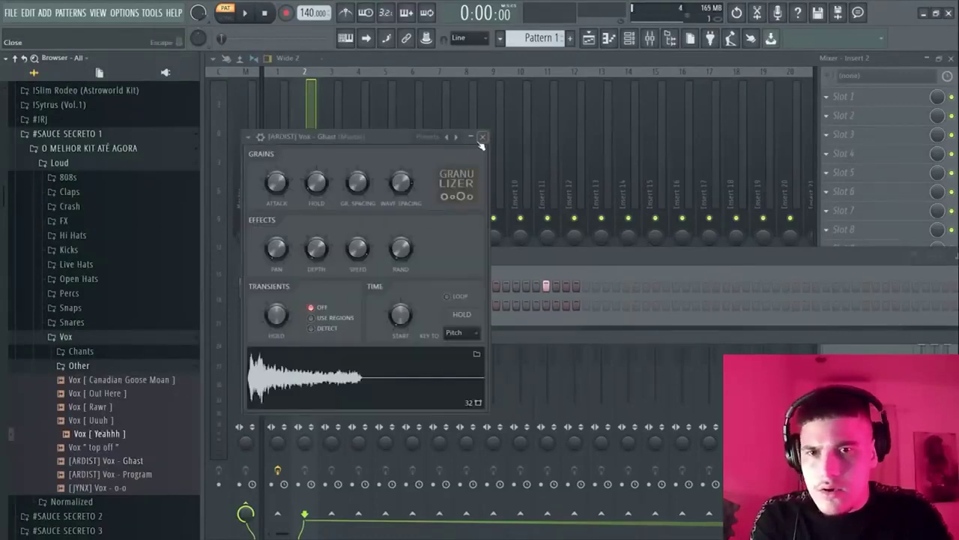
click(481, 144)
Add Vox [ Uuuh ] as a new channel, place a hit on its first step, and play the pattern.
drag(92, 420, 375, 323)
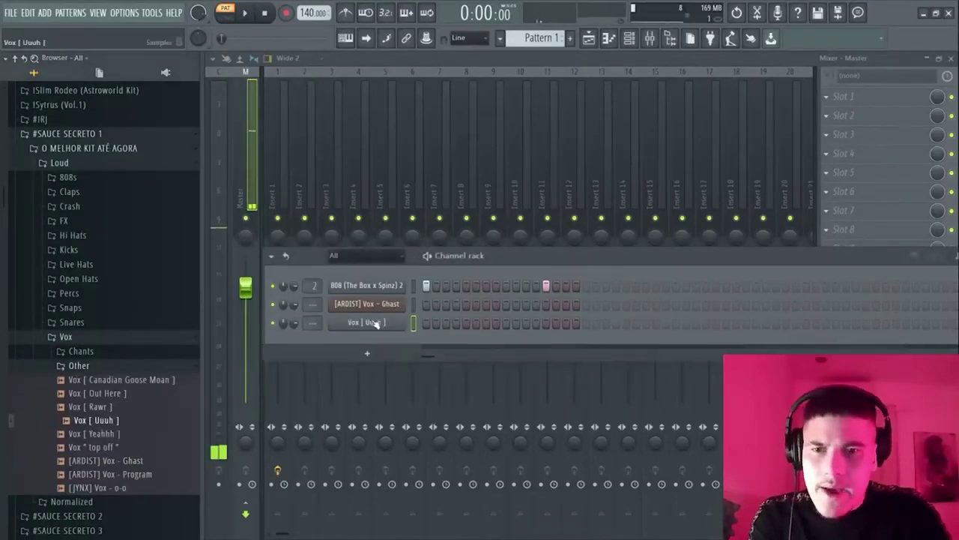
key(space)
click(426, 323)
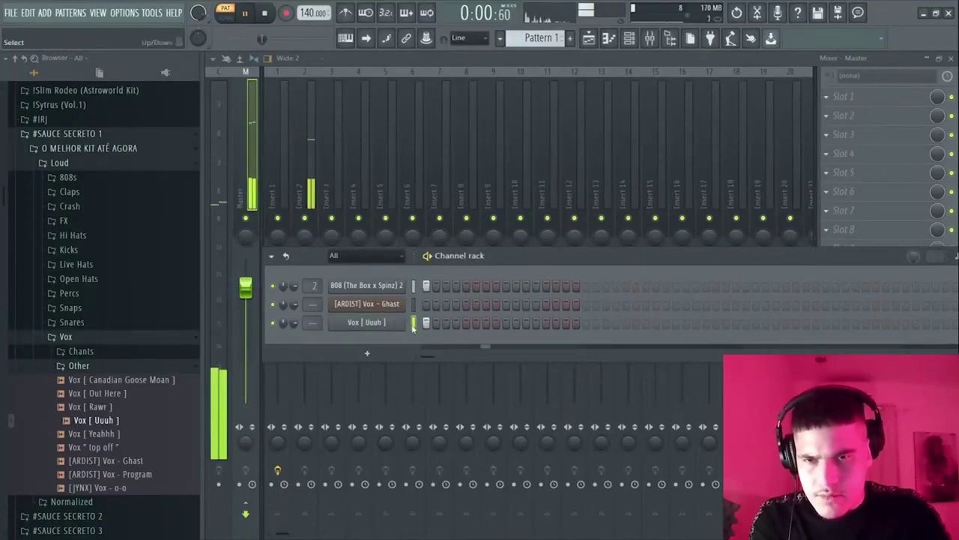
key(space)
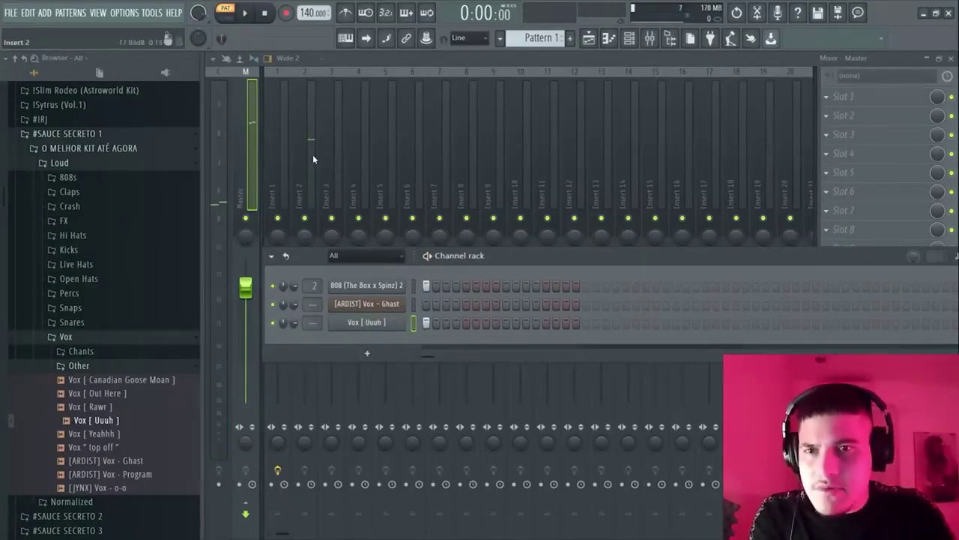
Route the Vox [ Uuuh ] channel to mixer track 3.
click(332, 150)
key(ctrl+l)
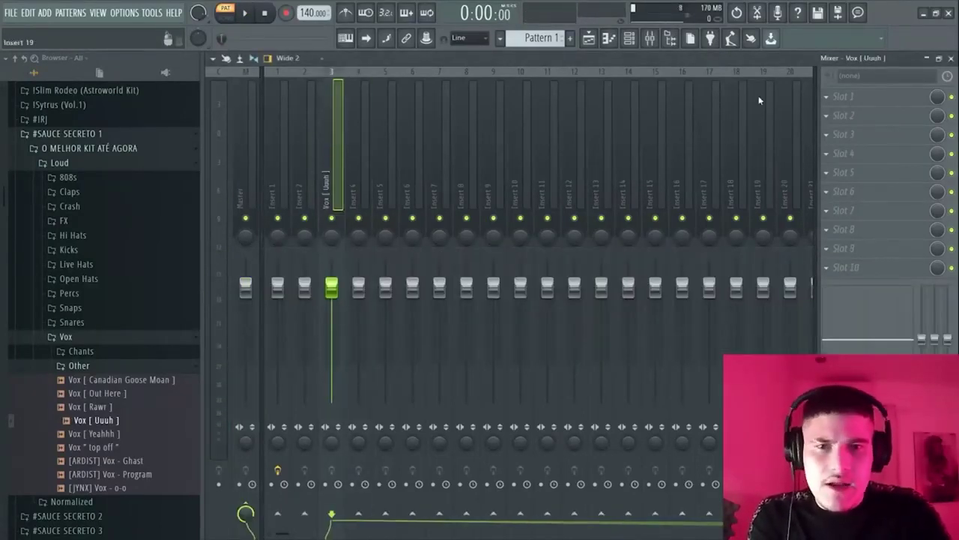
Load Aphex Vintage Exciter Stereo in Slot 1 of the Vox [ Uuuh ] track and set AX Mix to about 4.82 during playback.
key(space)
key(space)
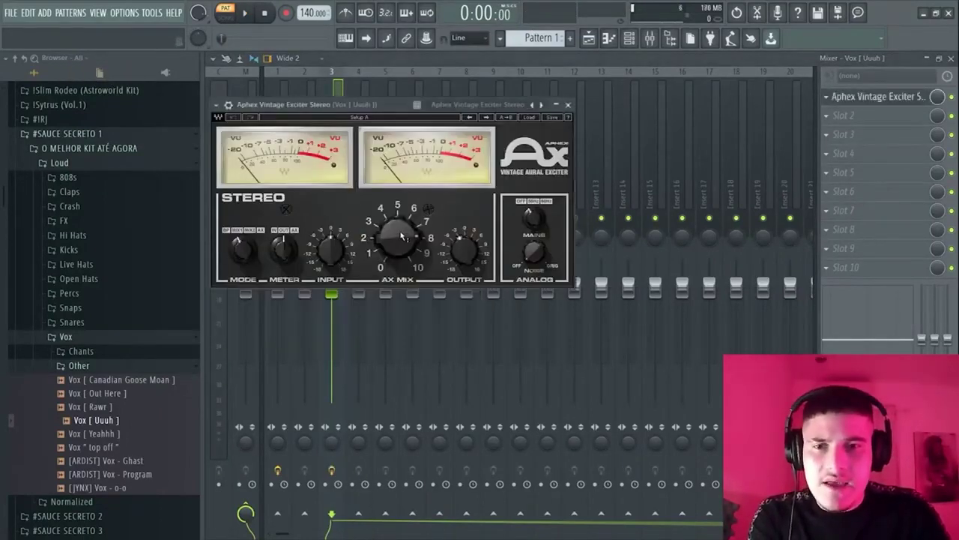
key(space)
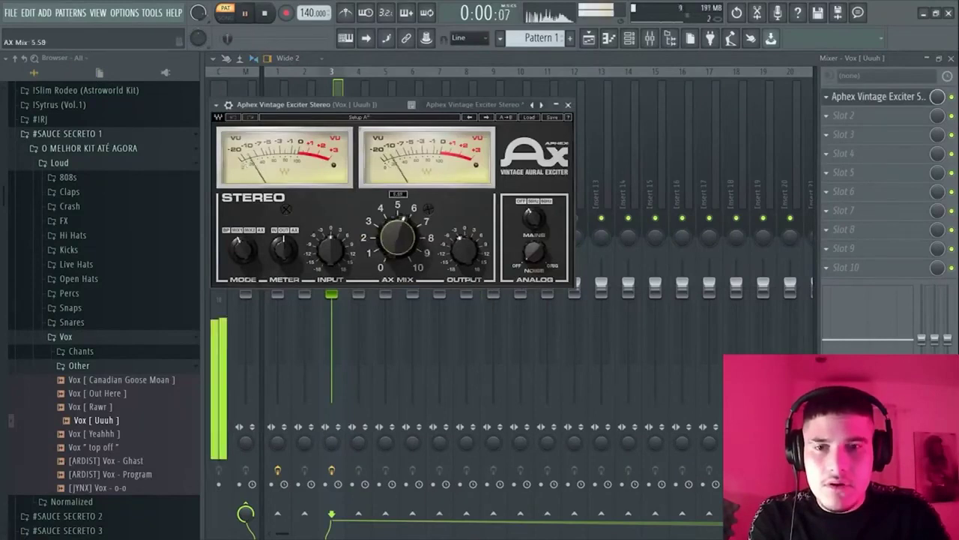
key(space)
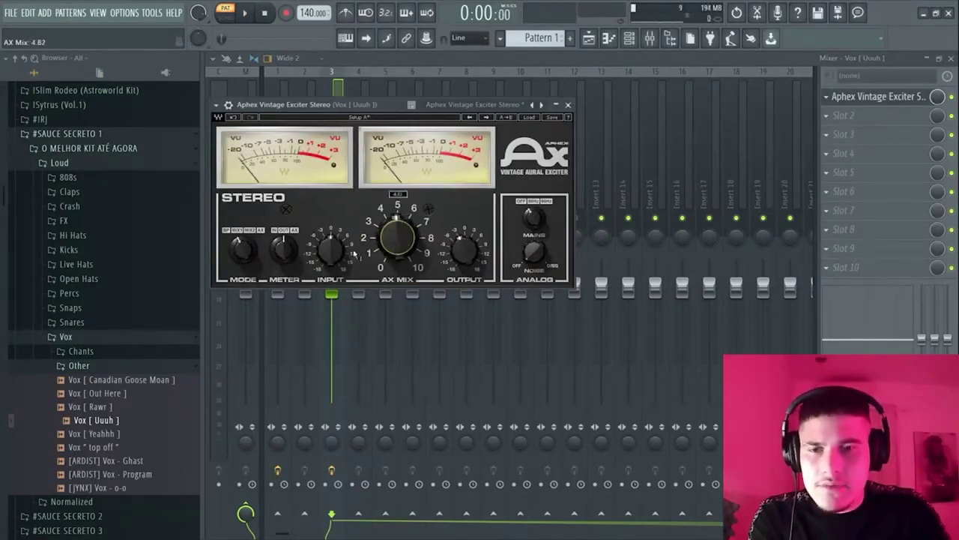
Adjust the exciter's Input and AX Mix levels and lower its Output to about -8.1 dB while auditioning the pattern.
drag(332, 256, 331, 235)
key(space)
key(space)
drag(465, 252, 465, 276)
key(space)
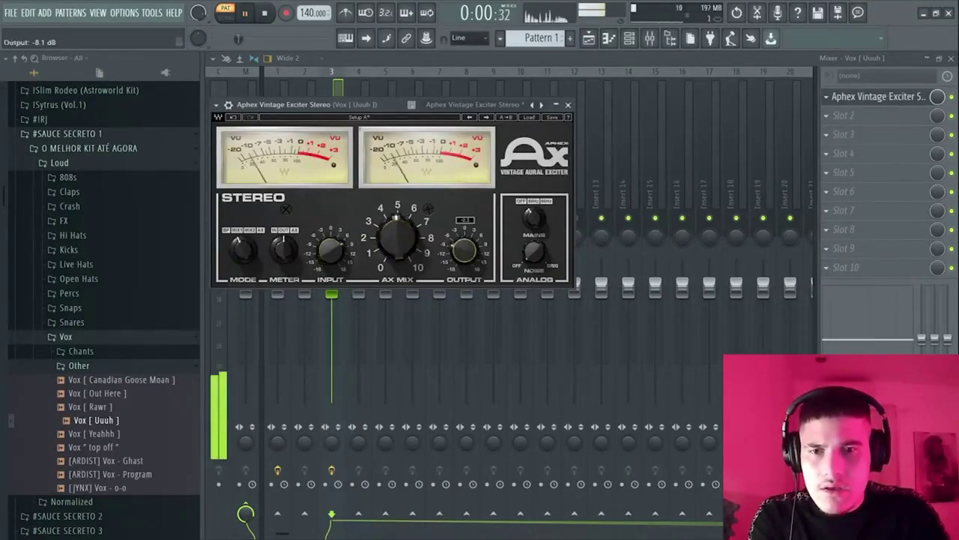
drag(398, 250, 398, 234)
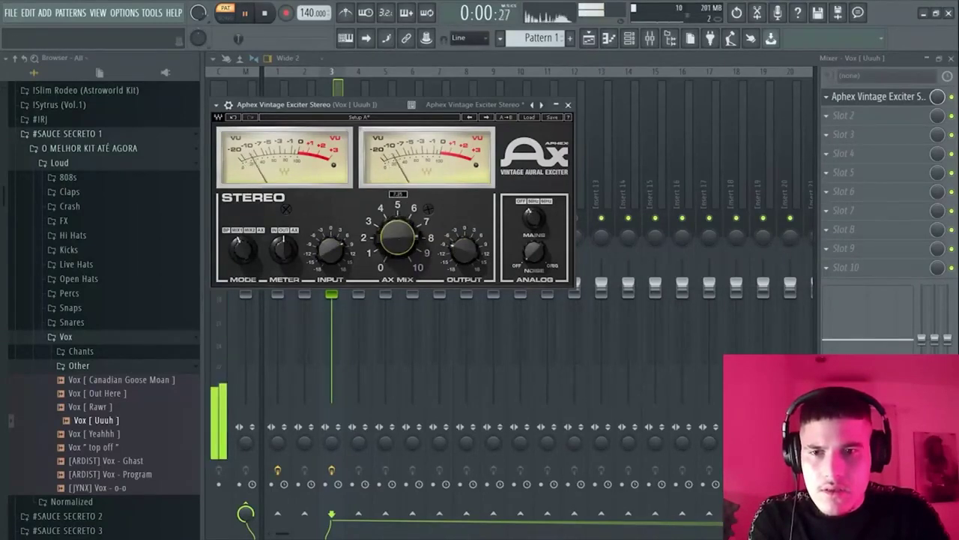
Close the exciter window, solo the Vox [ Uuuh ] mixer track, and audition the pattern.
key(space)
click(347, 86)
key(s)
key(space)
key(space)
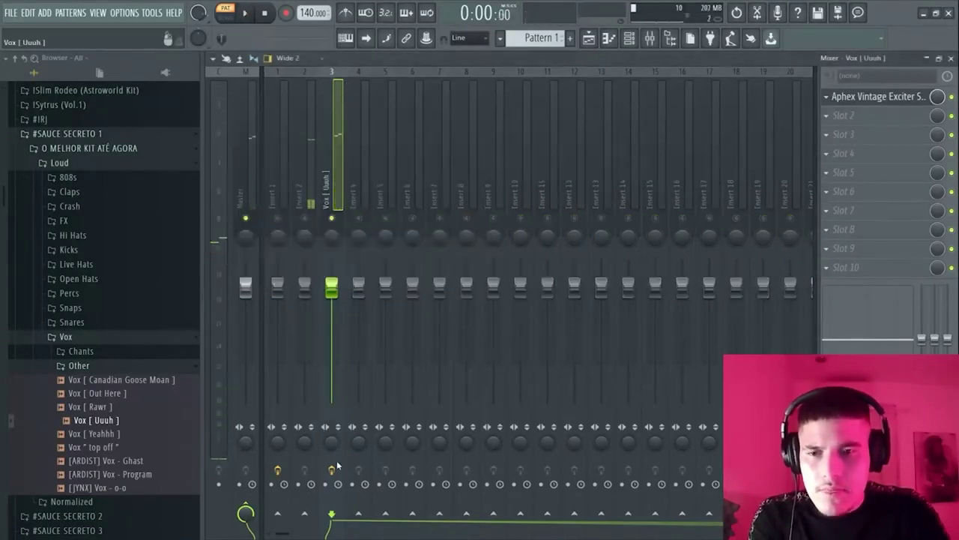
Compare the soloed Vox [ Uuuh ] track with its effects bypassed and re-enabled during playback.
key(space)
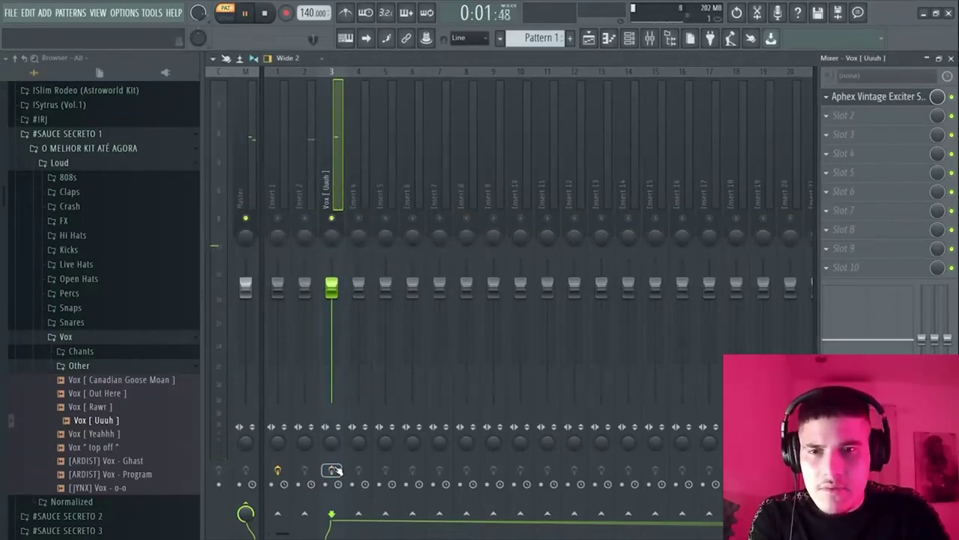
key(space)
key(space)
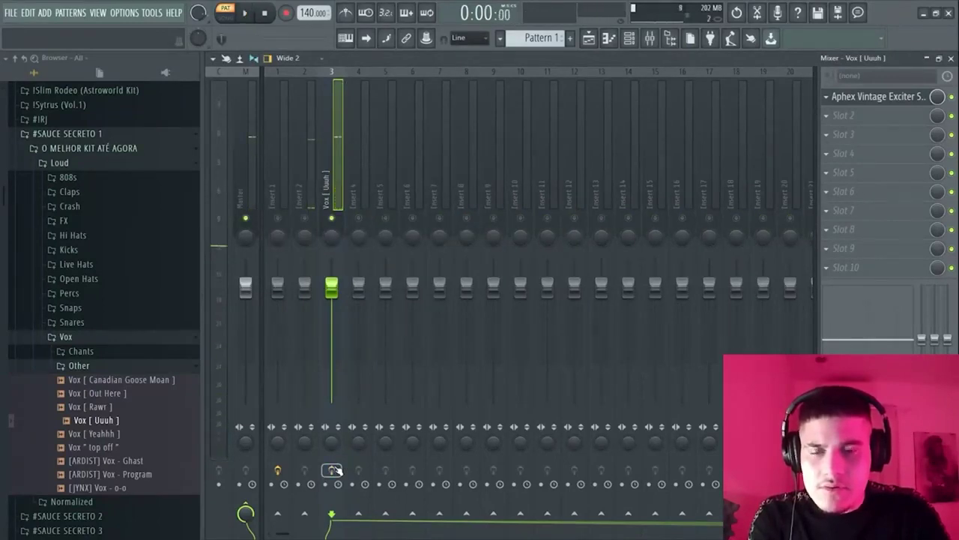
click(337, 470)
key(space)
key(space)
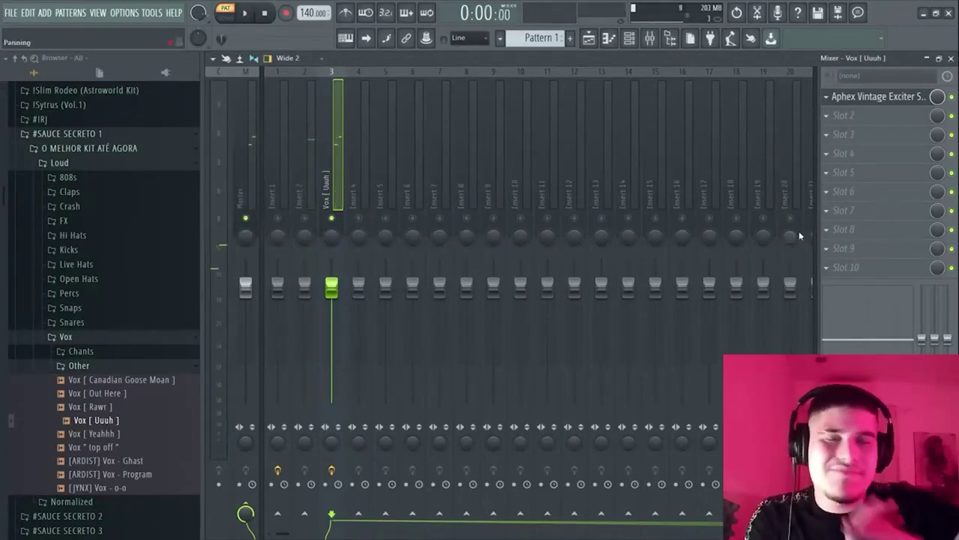